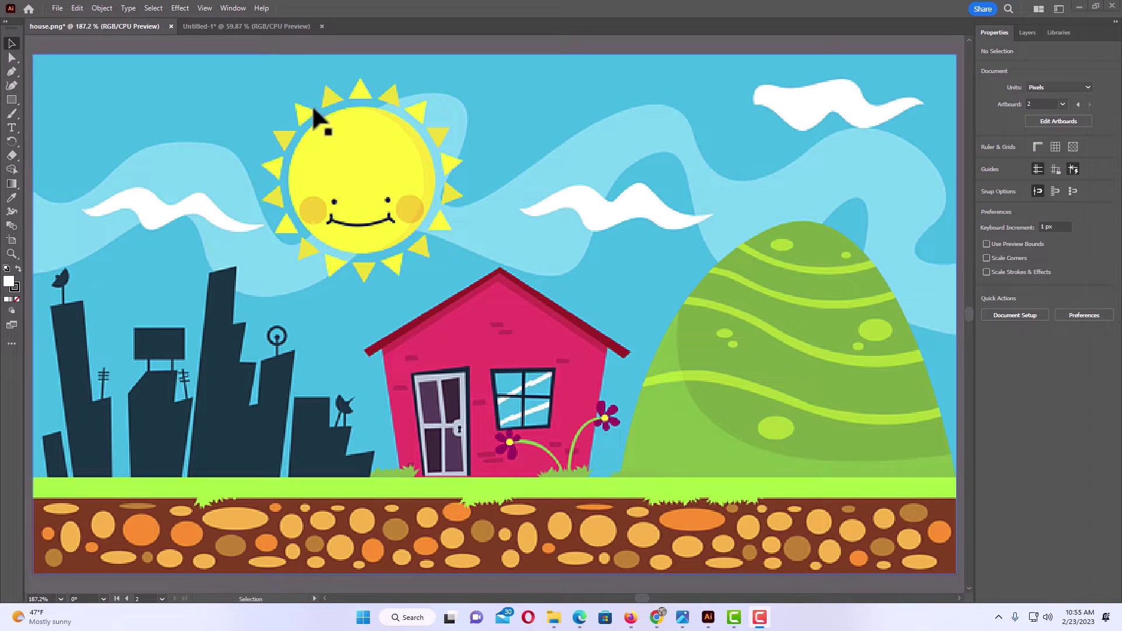
After viewing the example artwork, add a 'TEXT' text object in the sky left of the sun.
left_click(250, 25)
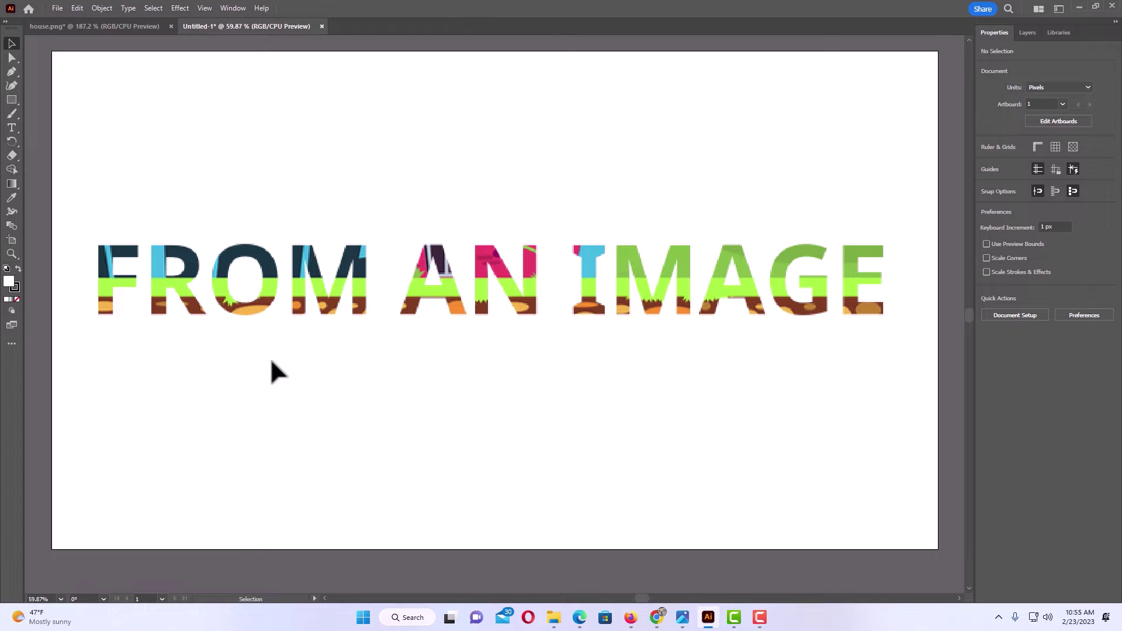
left_click(114, 26)
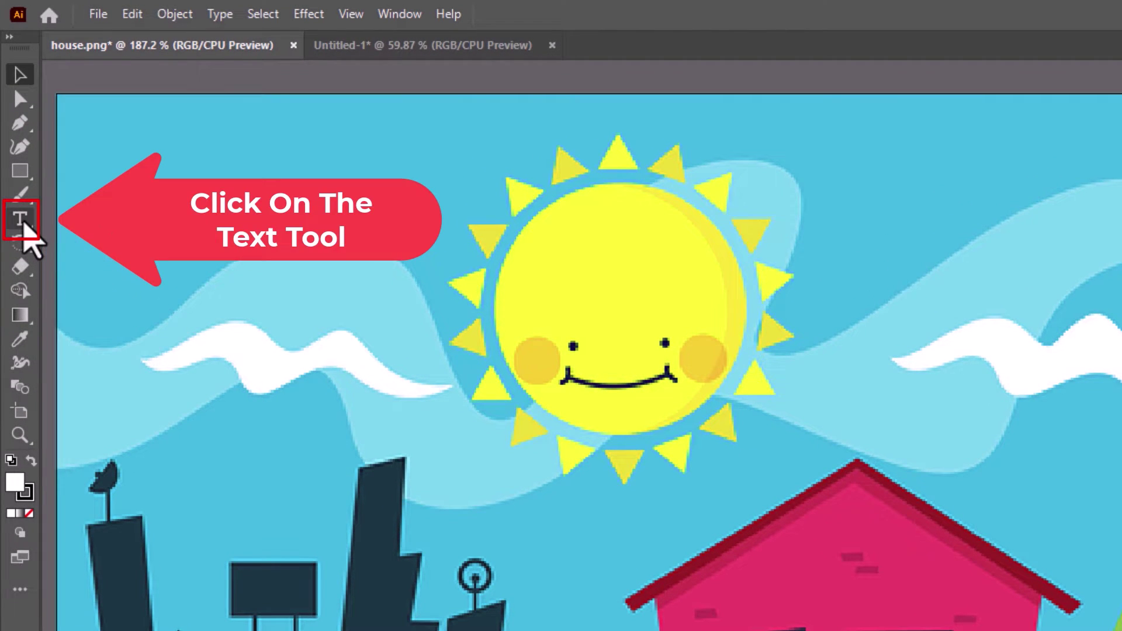
left_click(23, 223)
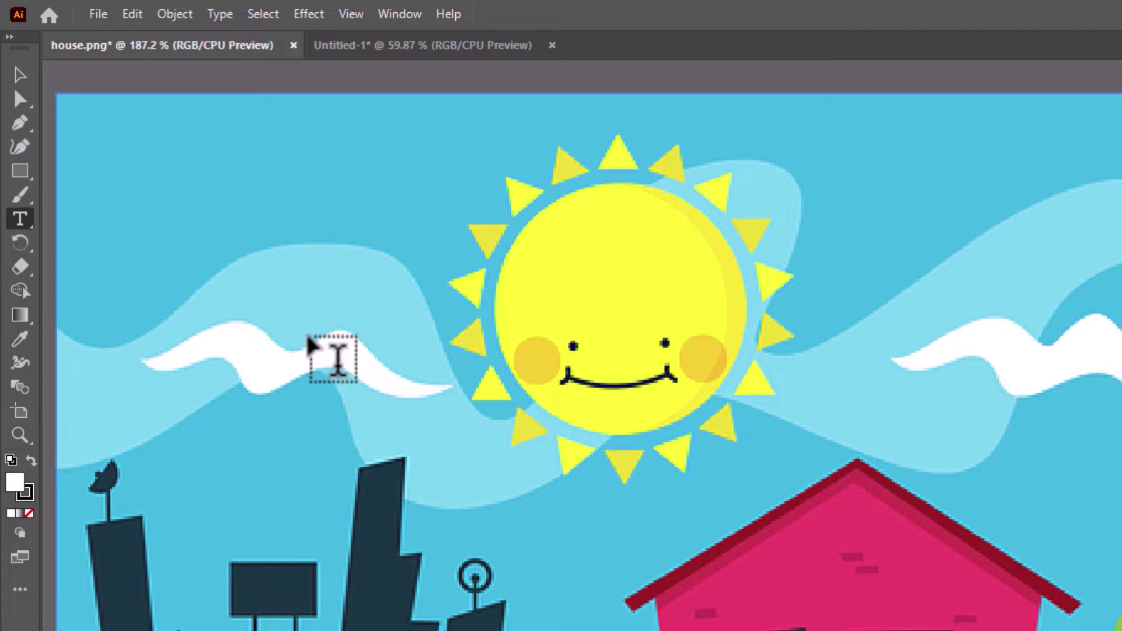
left_click(337, 310)
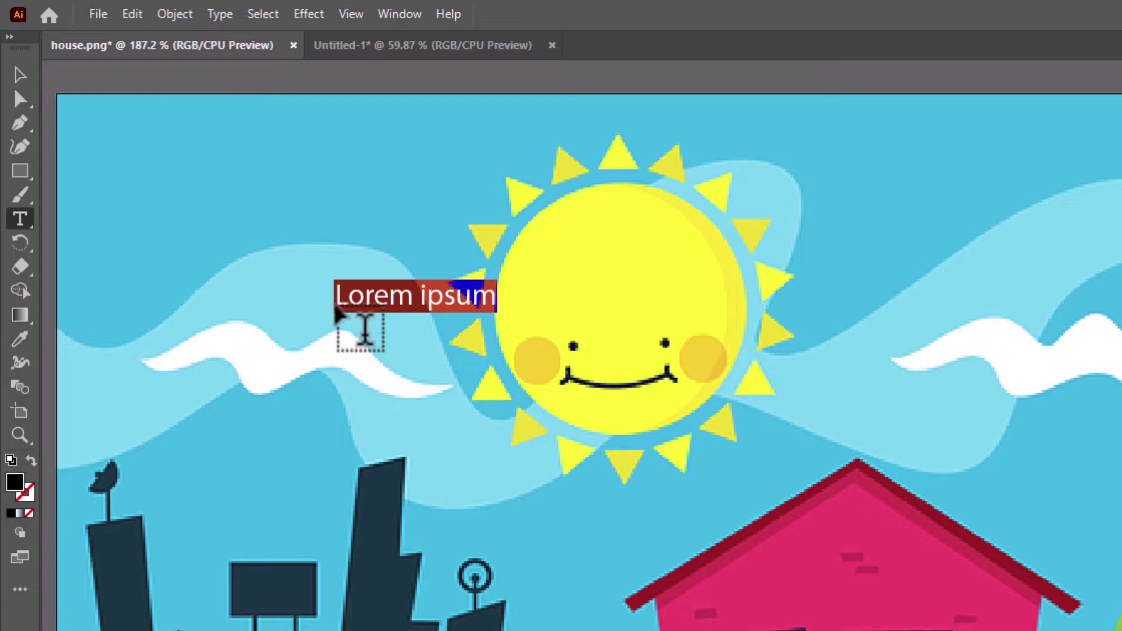
type("TEXT")
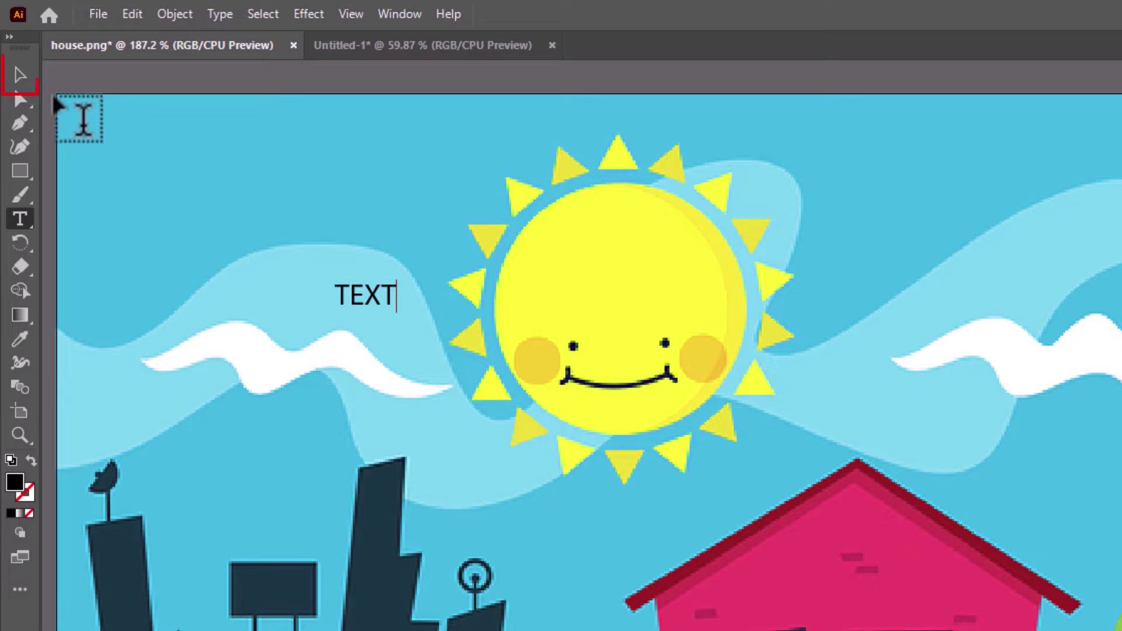
left_click(33, 86)
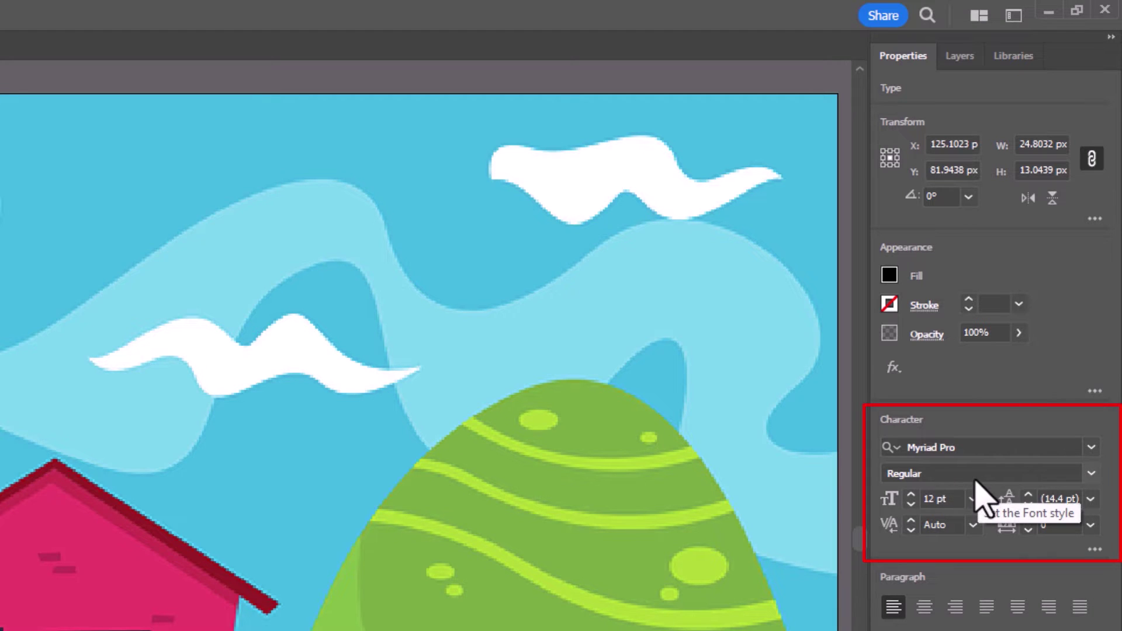
Keep Myriad Pro as the font family and set the font style to Bold.
left_click(1090, 447)
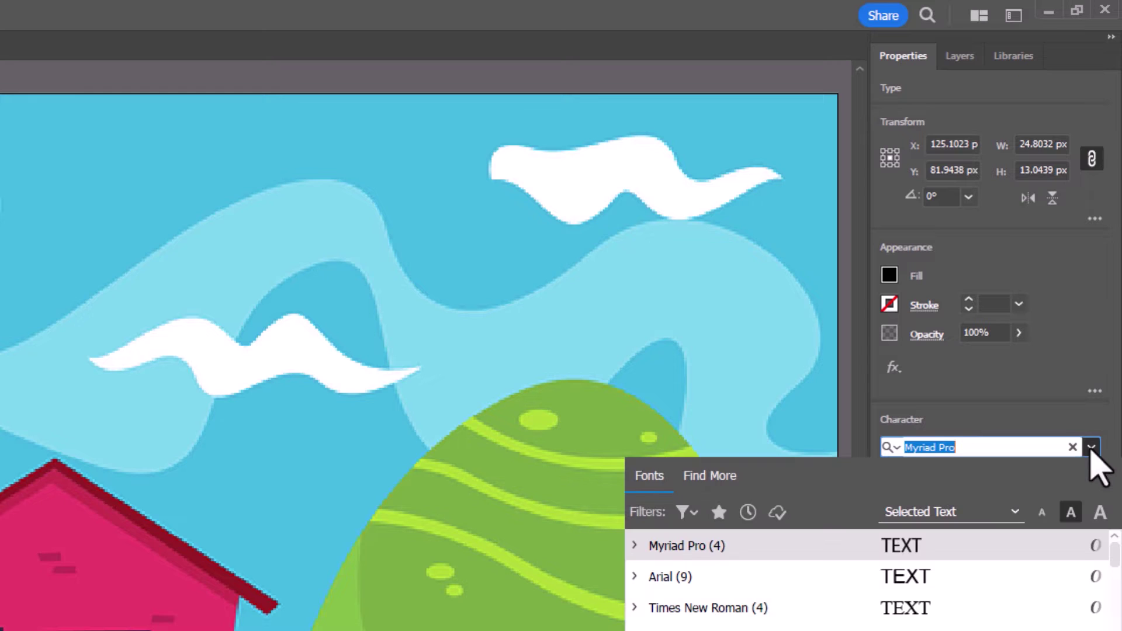
left_click(1061, 424)
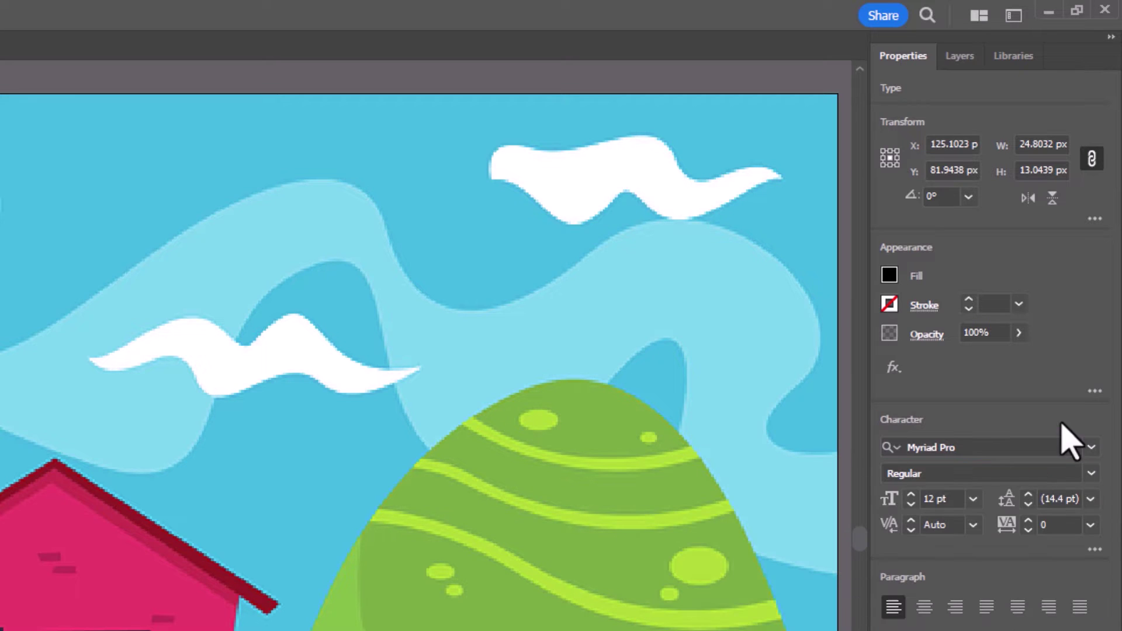
left_click(1091, 473)
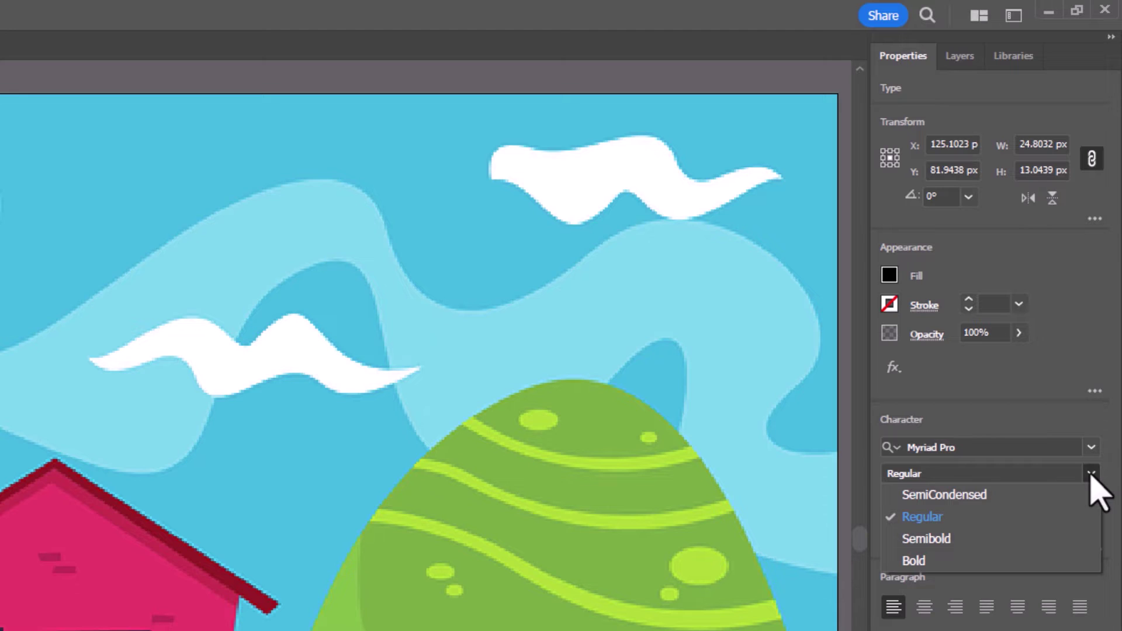
left_click(989, 559)
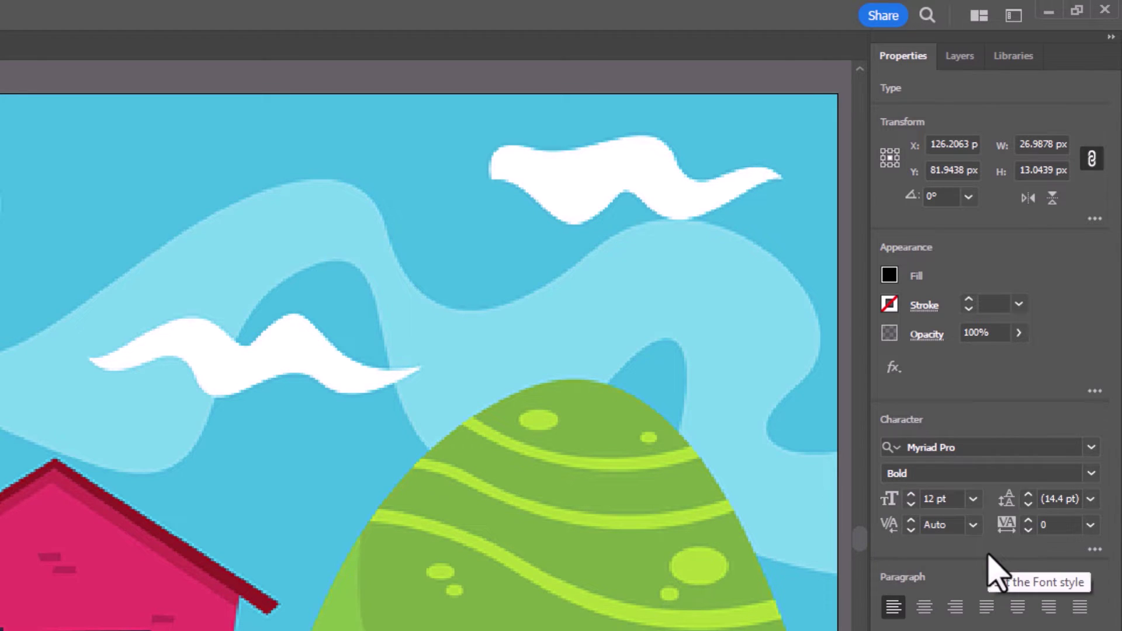
Set the TEXT font size to 300 pt and drag it down and left.
double_click(938, 506)
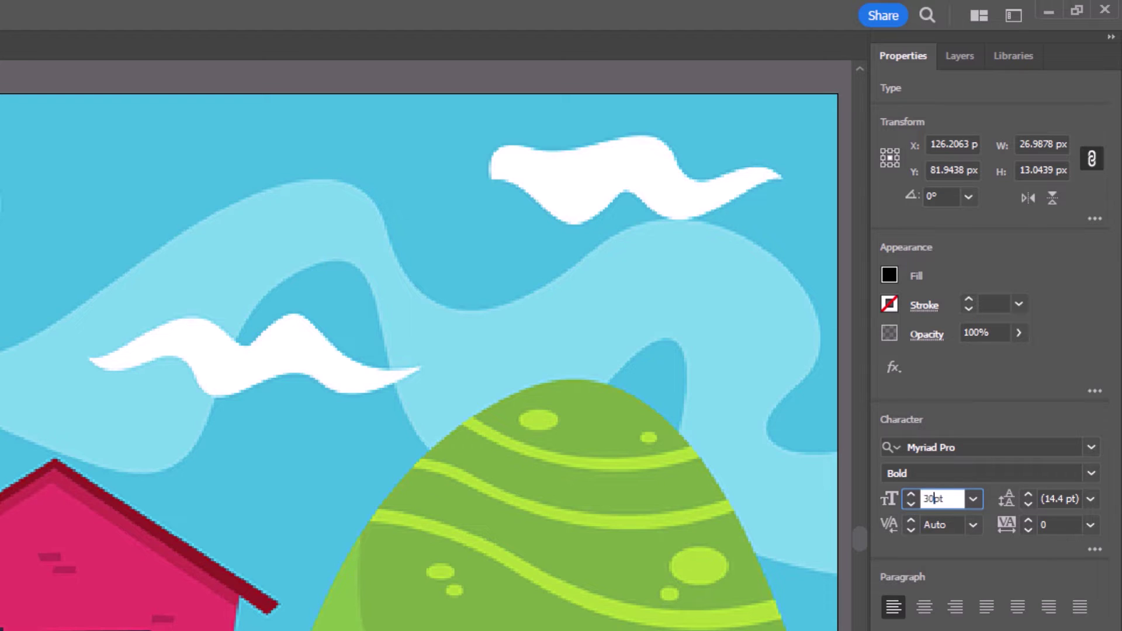
type("300")
key("Return")
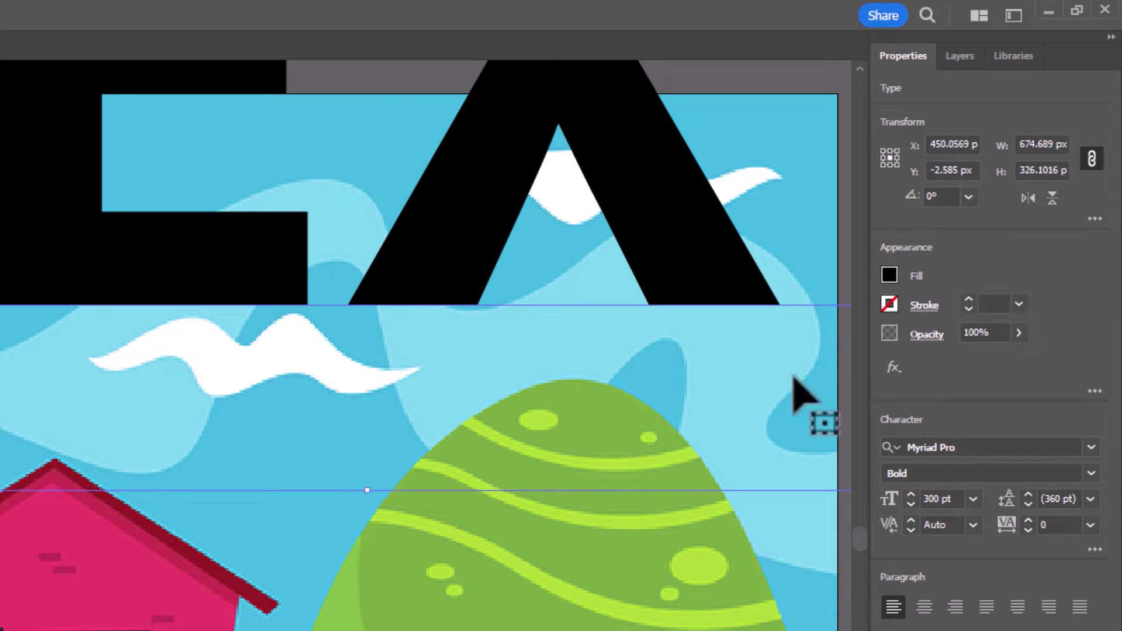
left_click_drag(509, 313, 163, 630)
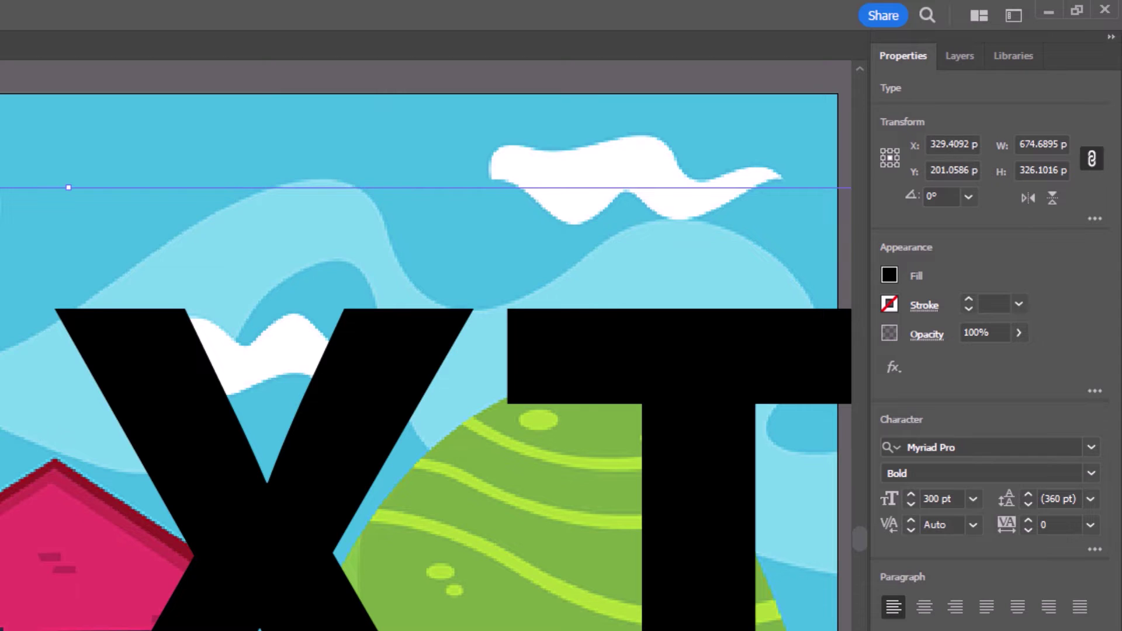
Reduce the font size to 275 pt and centre TEXT over the house.
left_click(933, 504)
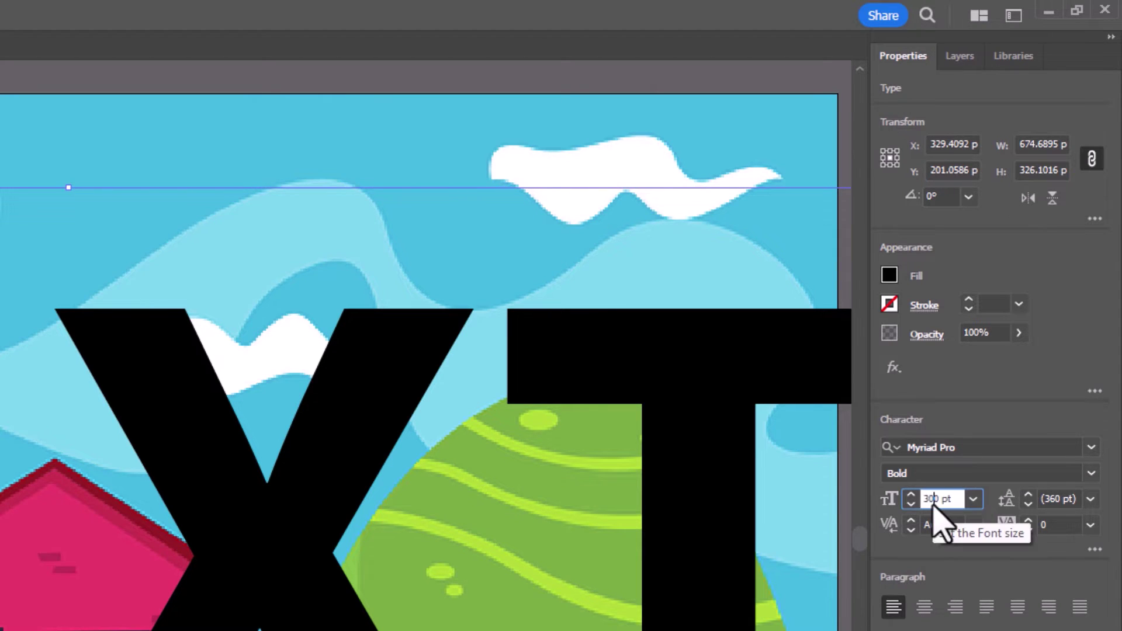
double_click(933, 504)
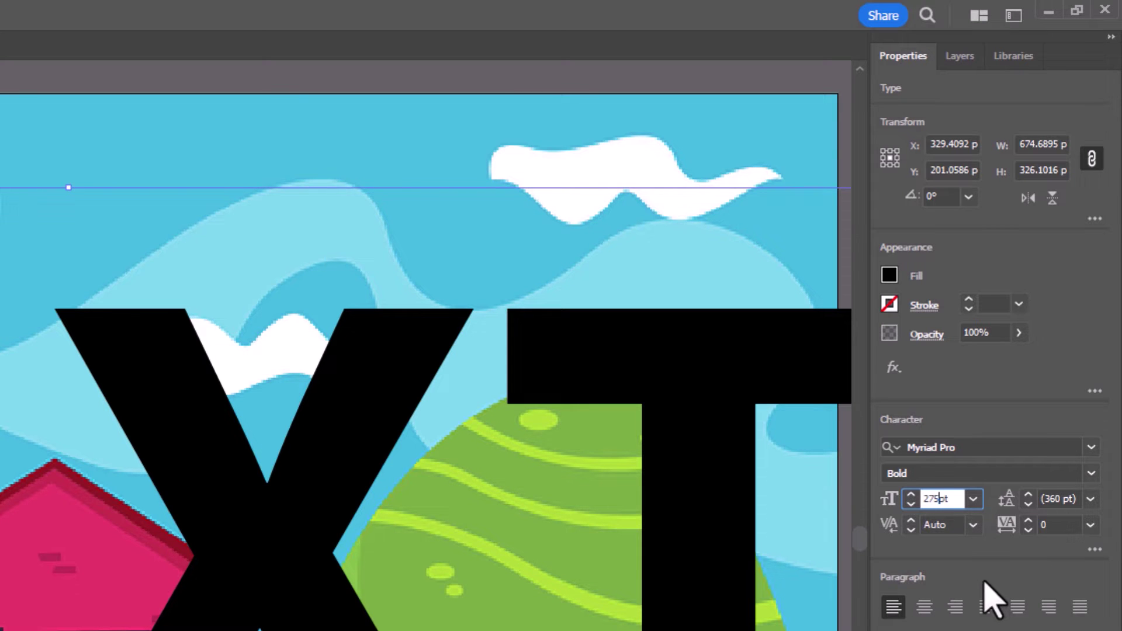
key("Return")
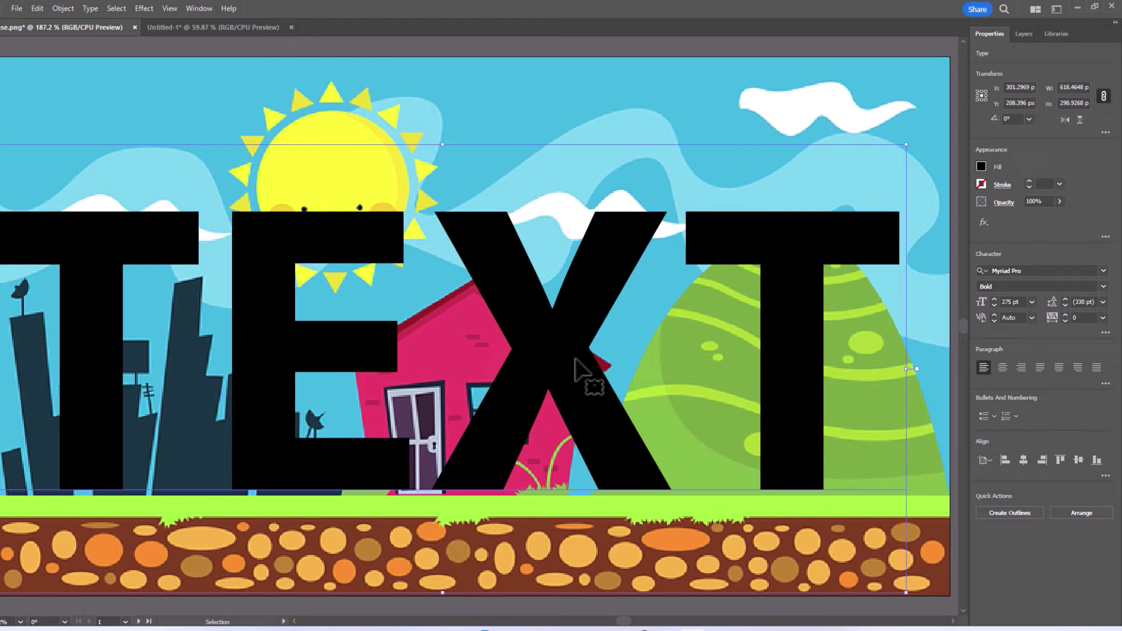
left_click_drag(427, 453, 453, 501)
left_click_drag(613, 377, 607, 392)
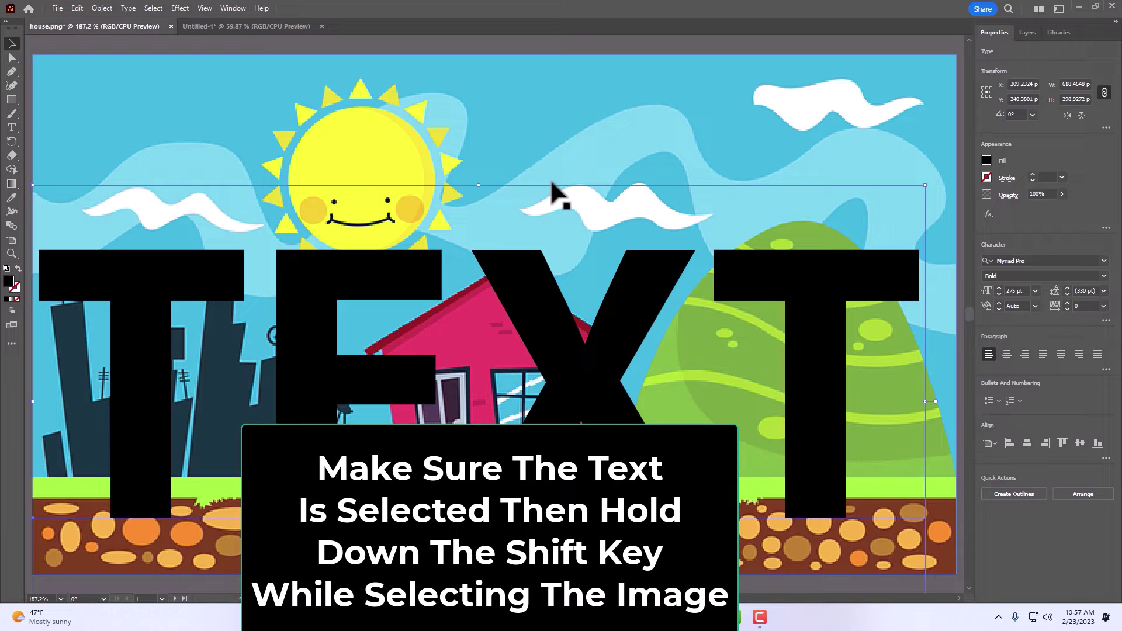
Select the house image with TEXT, make a clipping mask, then deselect.
left_click(549, 106, "shift")
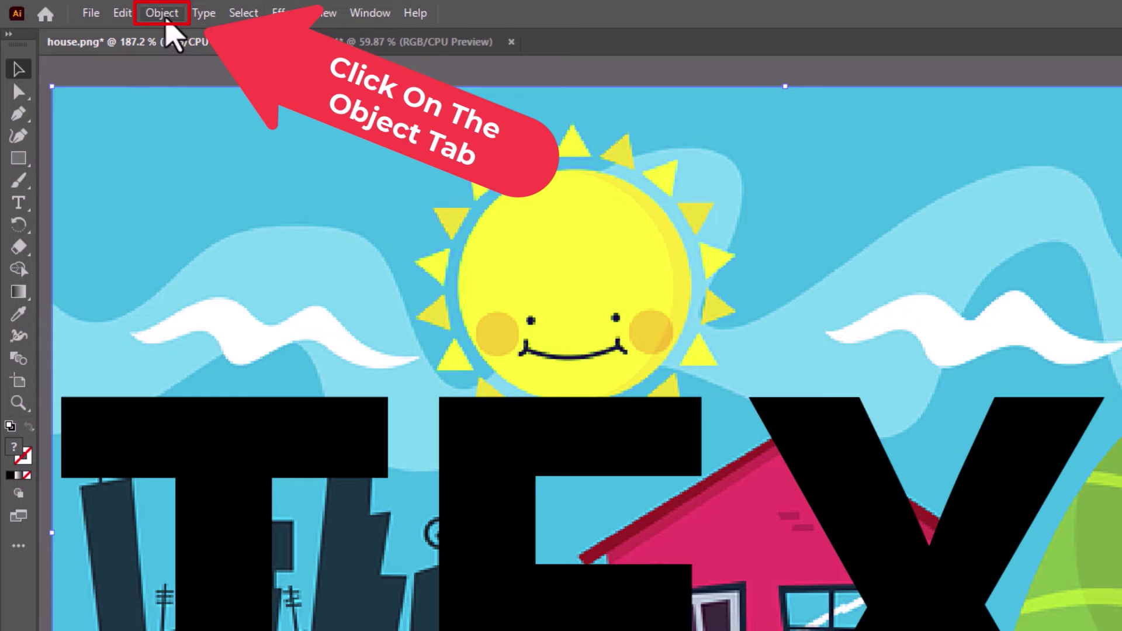
left_click(169, 16)
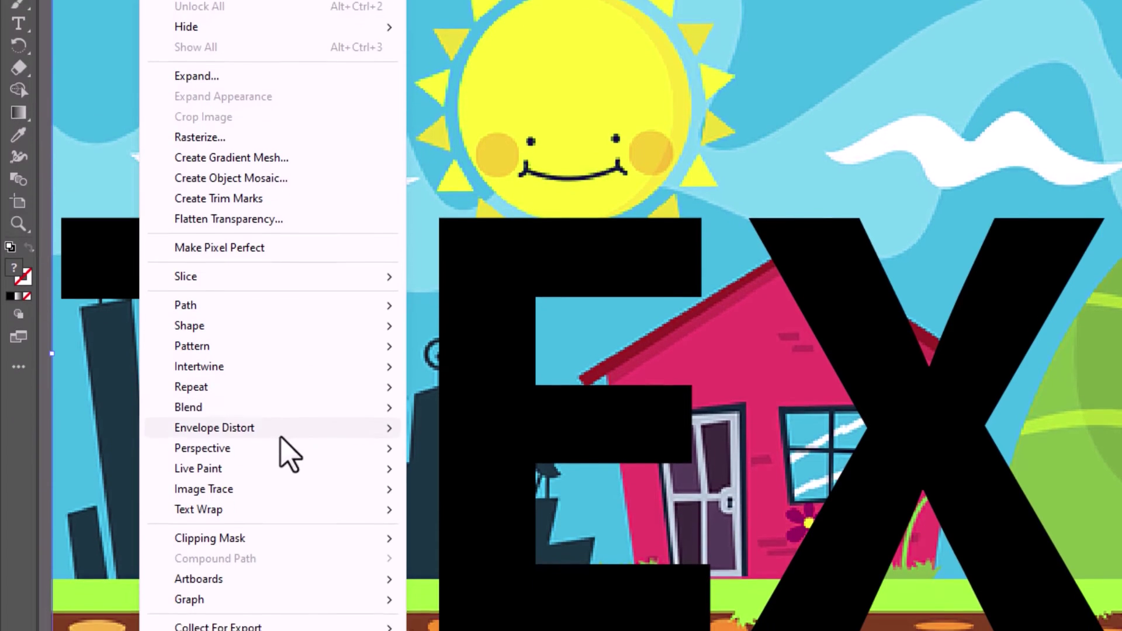
mouse_move(278, 499)
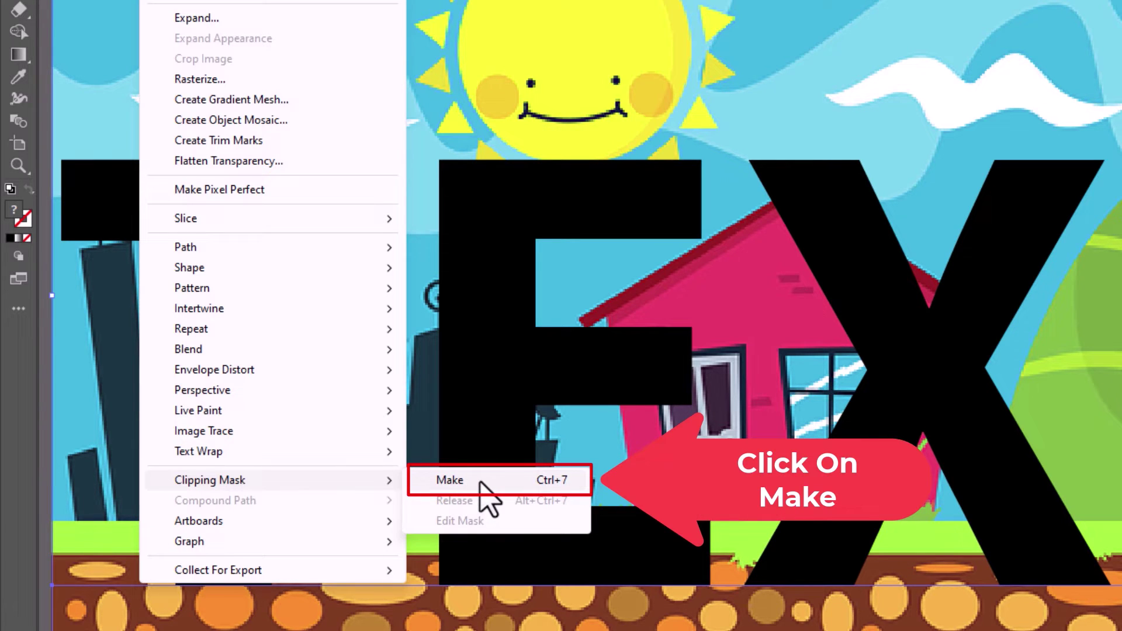
left_click(458, 480)
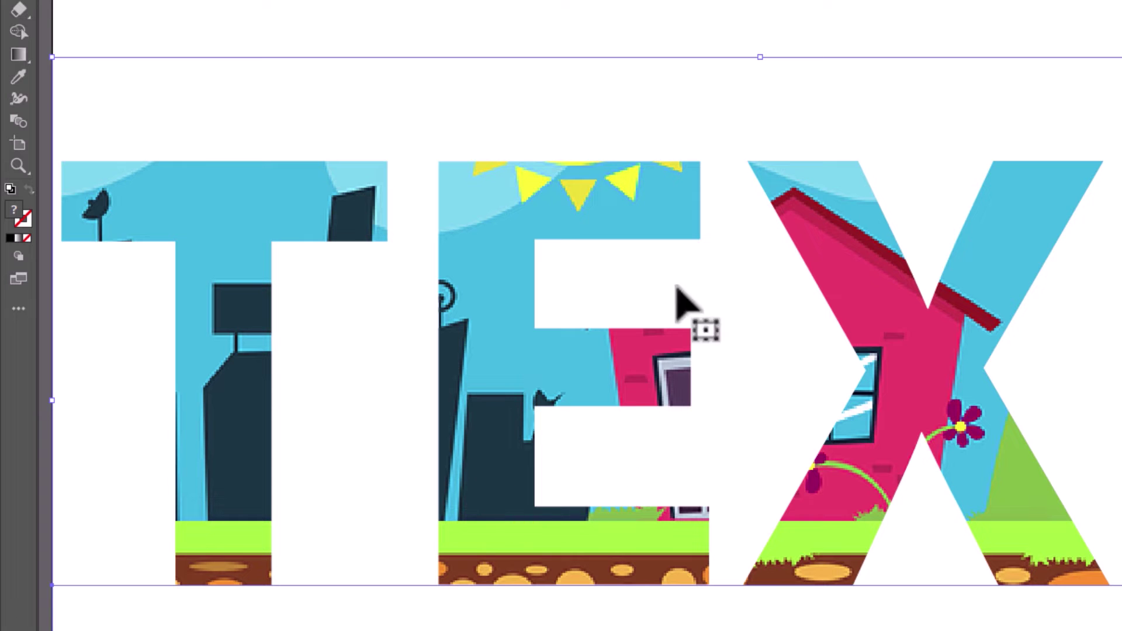
left_click(792, 13)
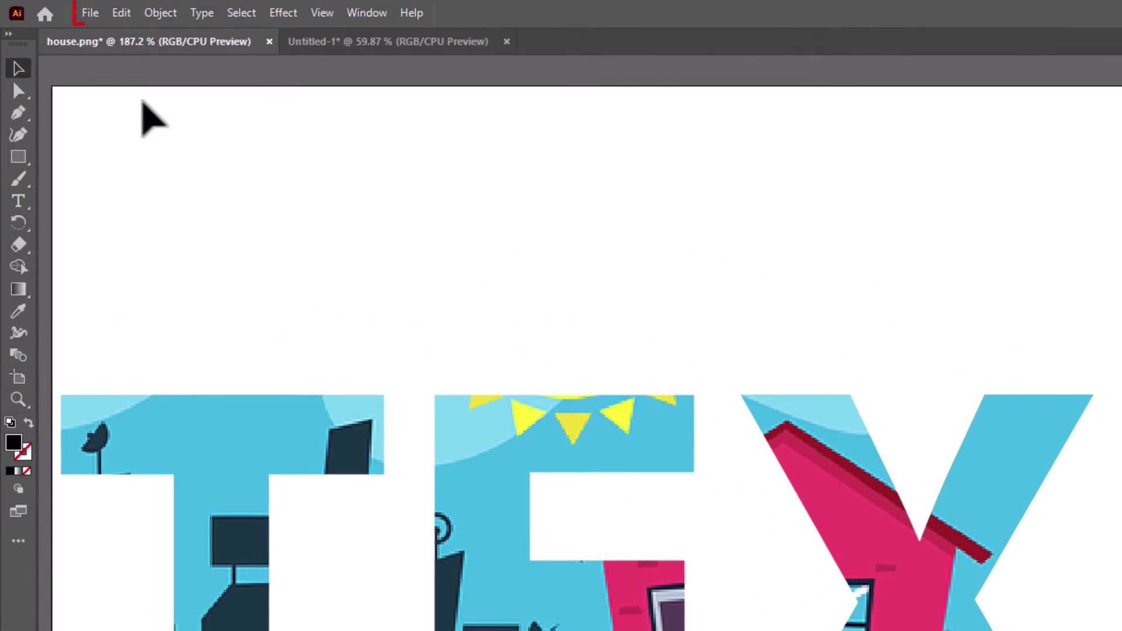
Open File > Export > Save for Web (Legacy) for the clipped artwork.
left_click(92, 14)
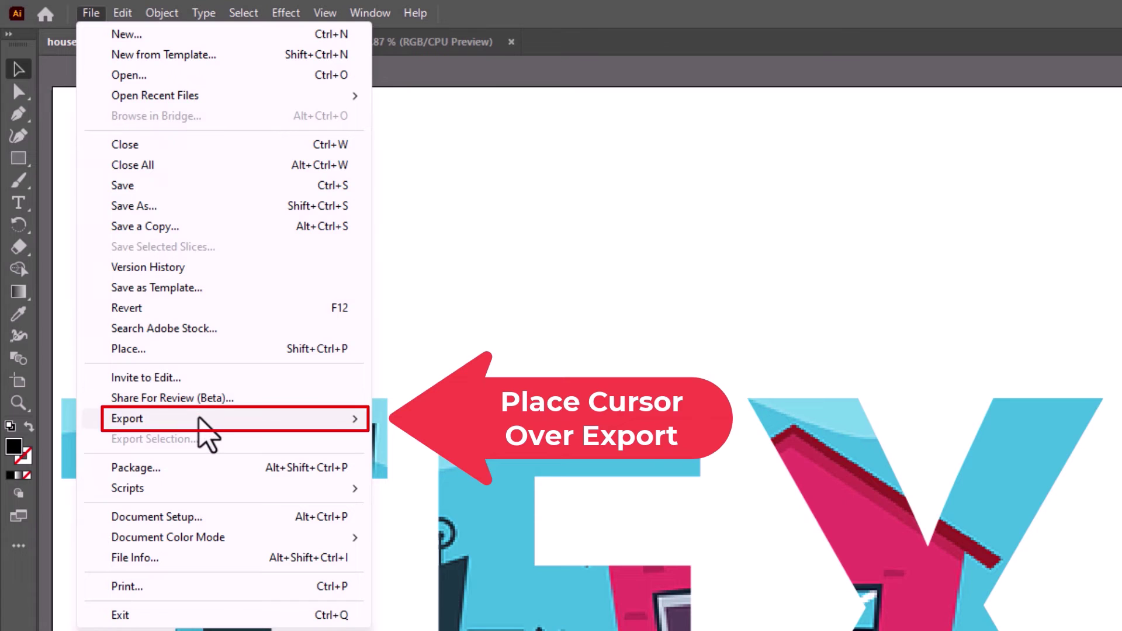
mouse_move(199, 418)
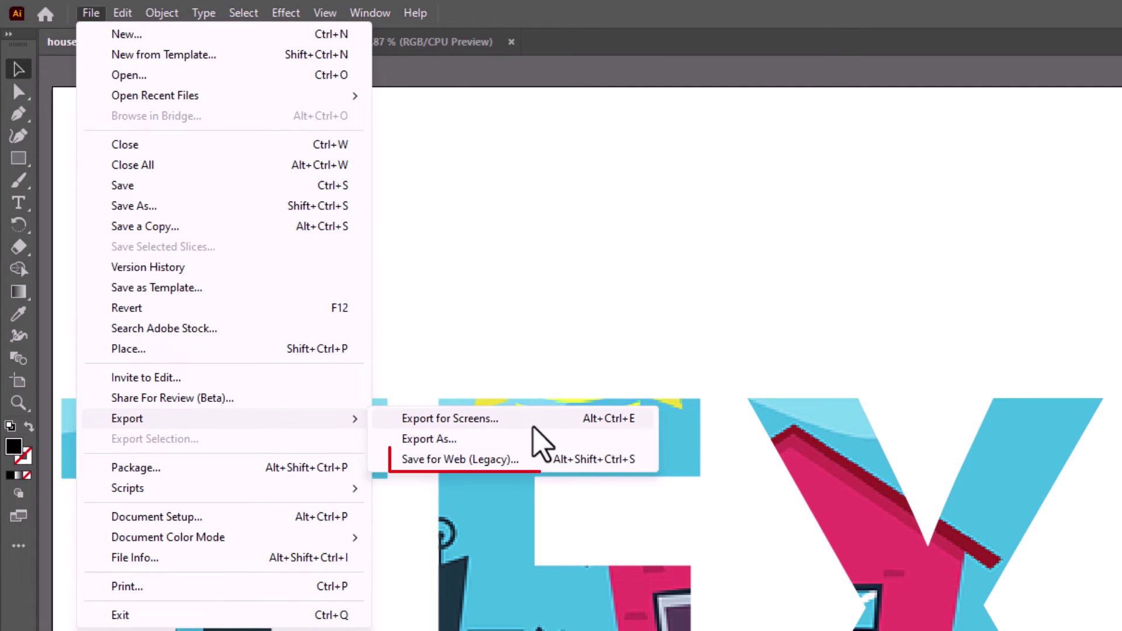
left_click(511, 459)
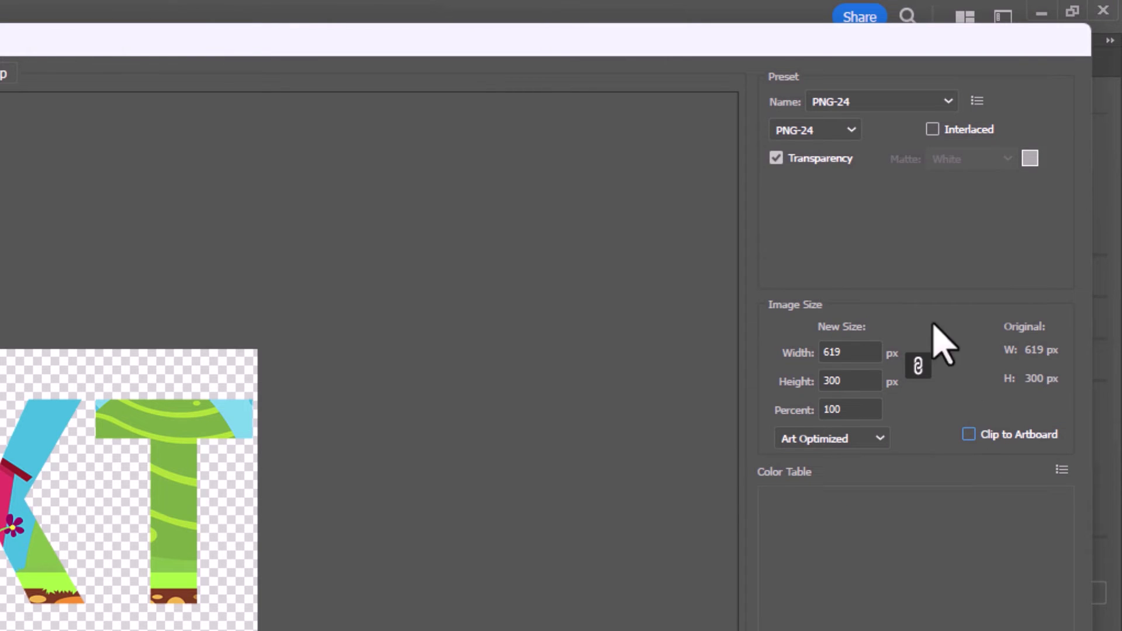
Keep PNG-24 with transparency as the export format and proceed to save.
left_click(852, 131)
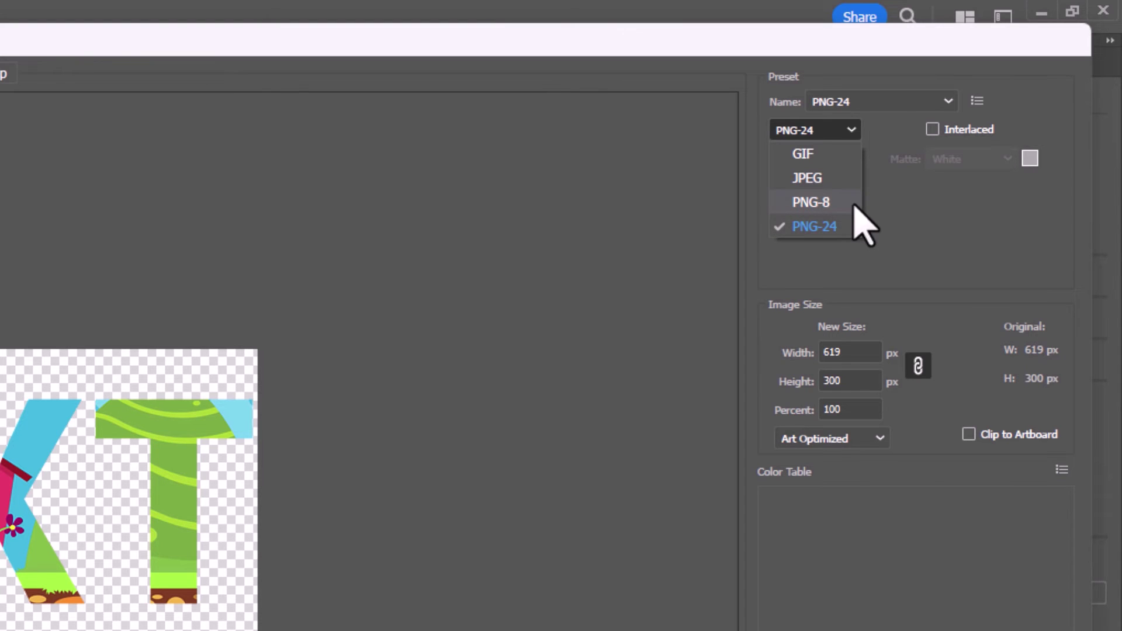
left_click(883, 245)
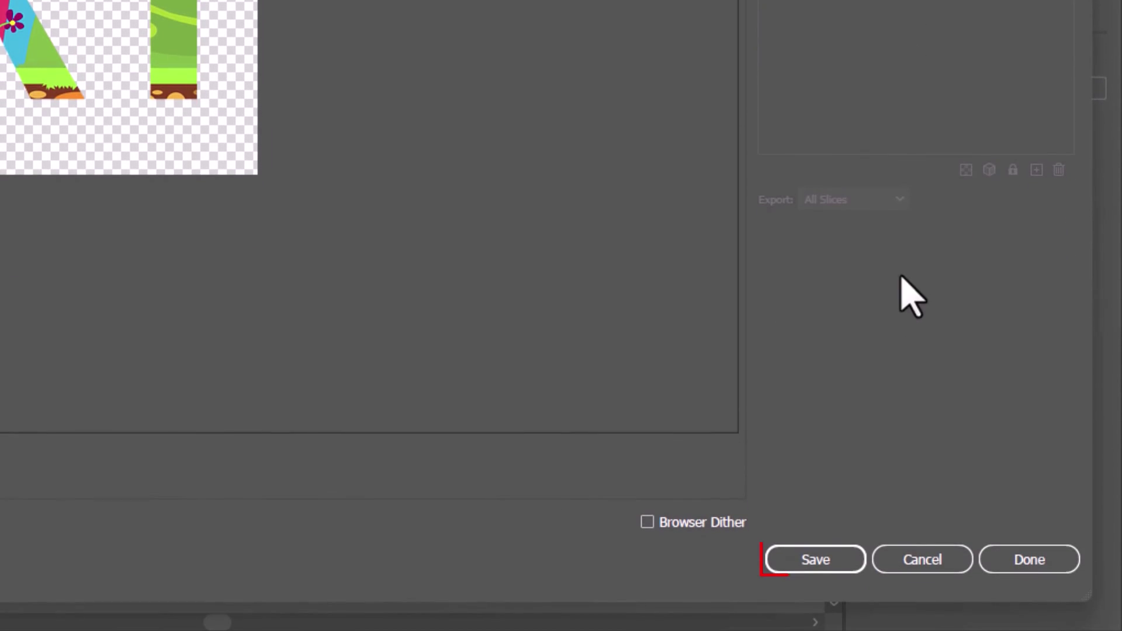
left_click(830, 558)
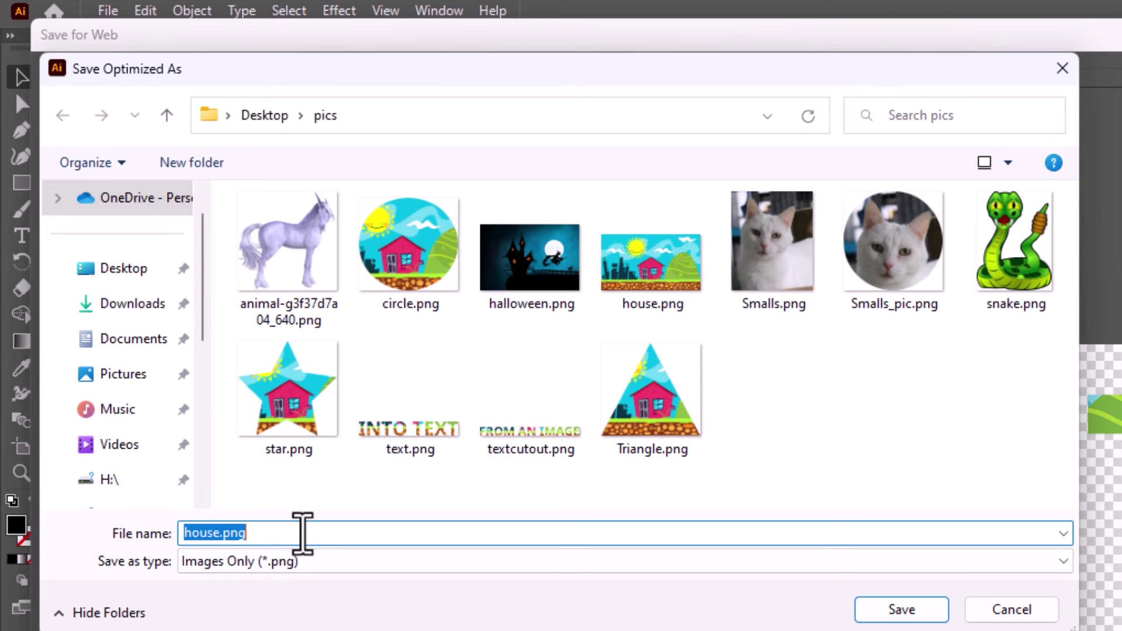
Save as Illustrator_text.png, then open it maximized in Photos from File Explorer.
type("llustrator_text")
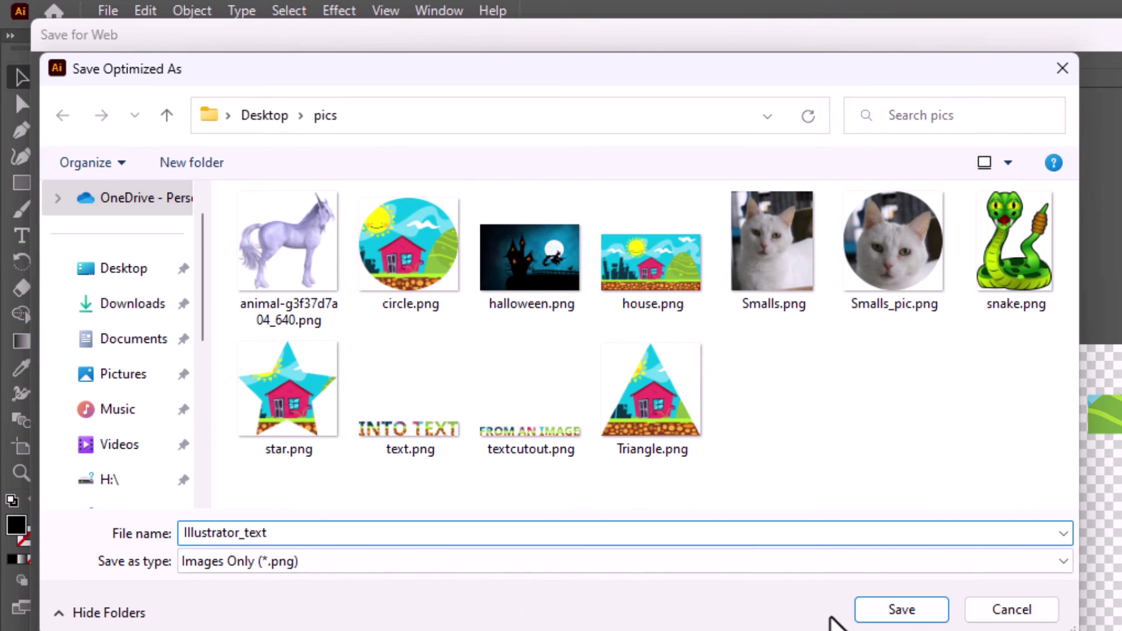
left_click(888, 617)
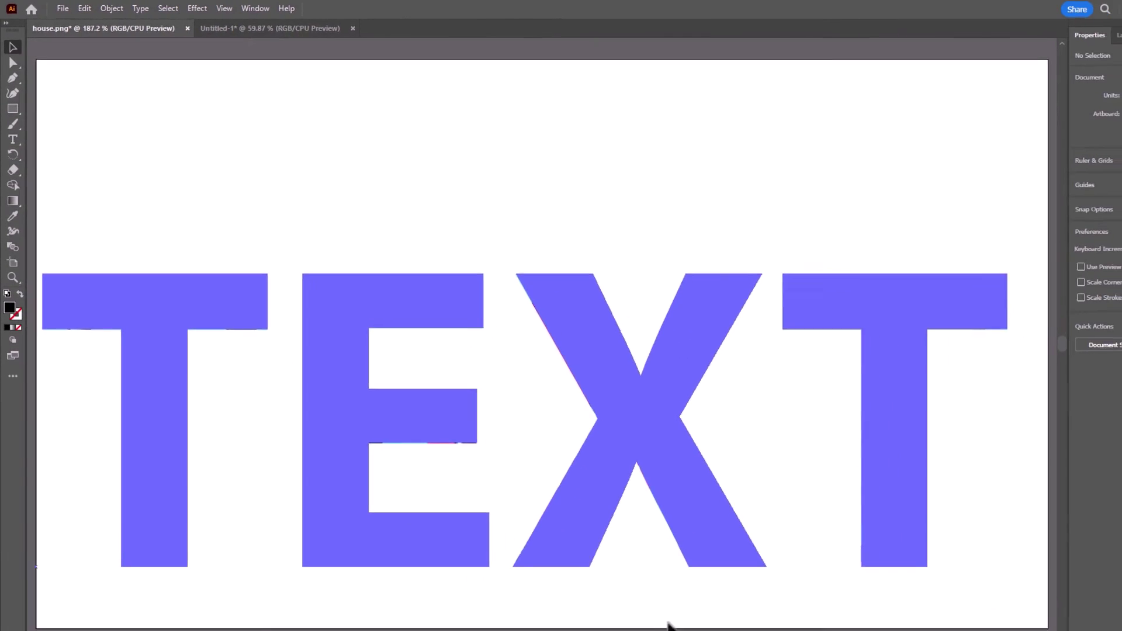
left_click(556, 618)
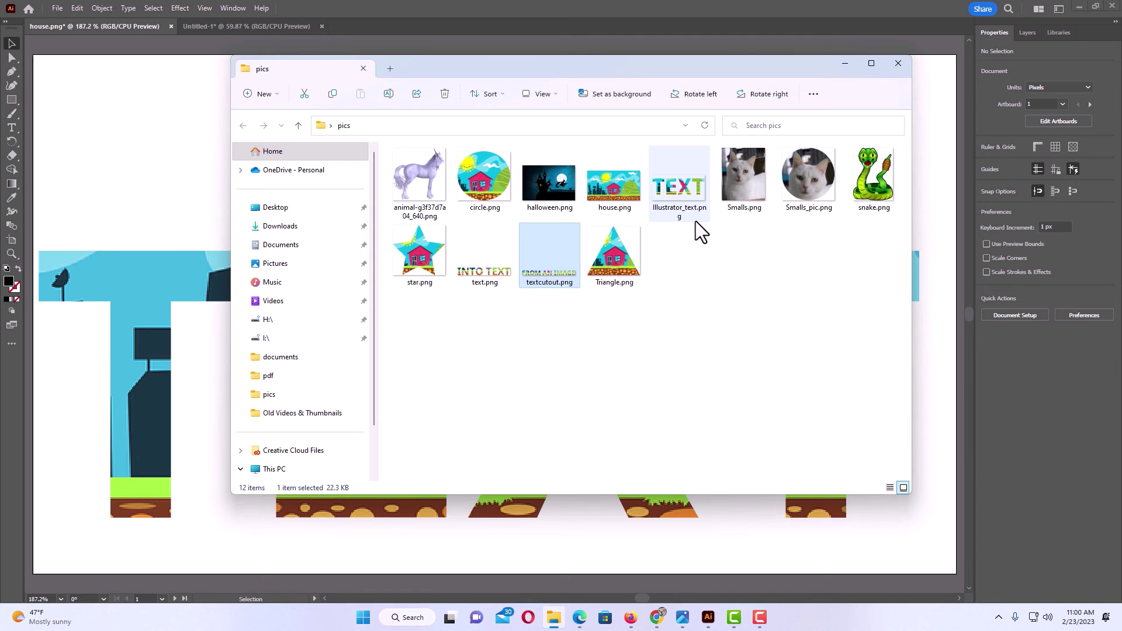
double_click(692, 206)
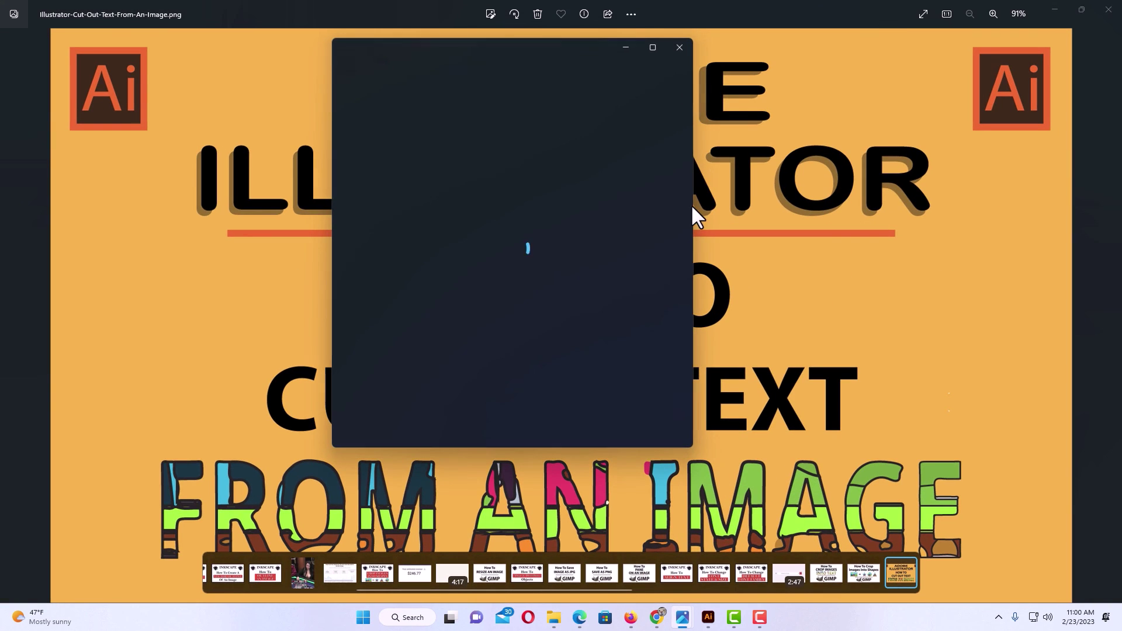
left_click(652, 47)
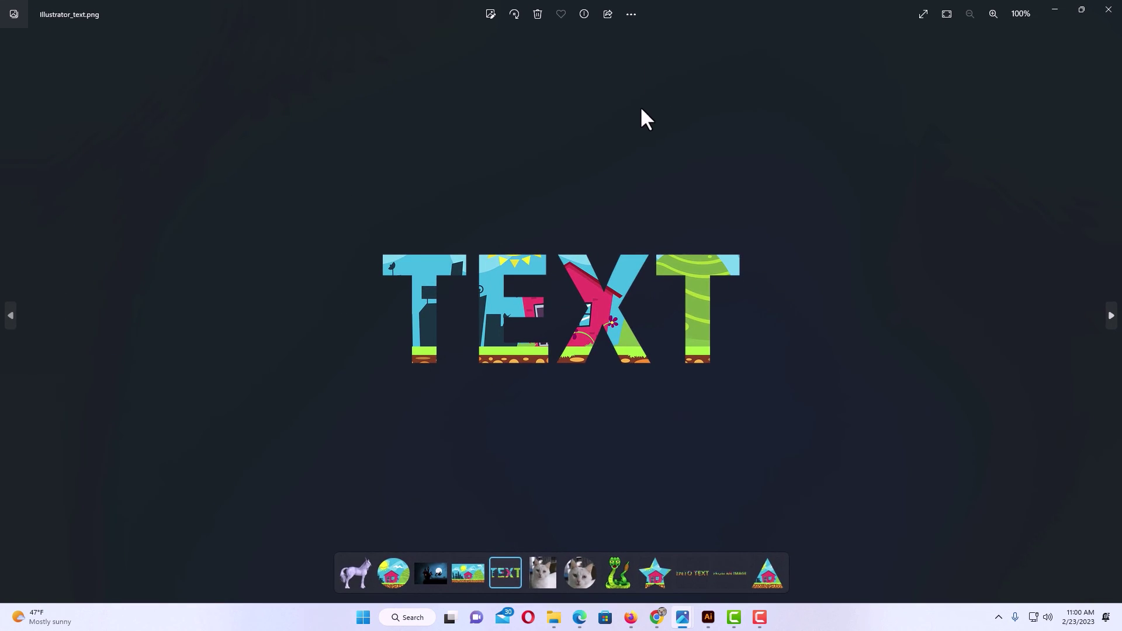